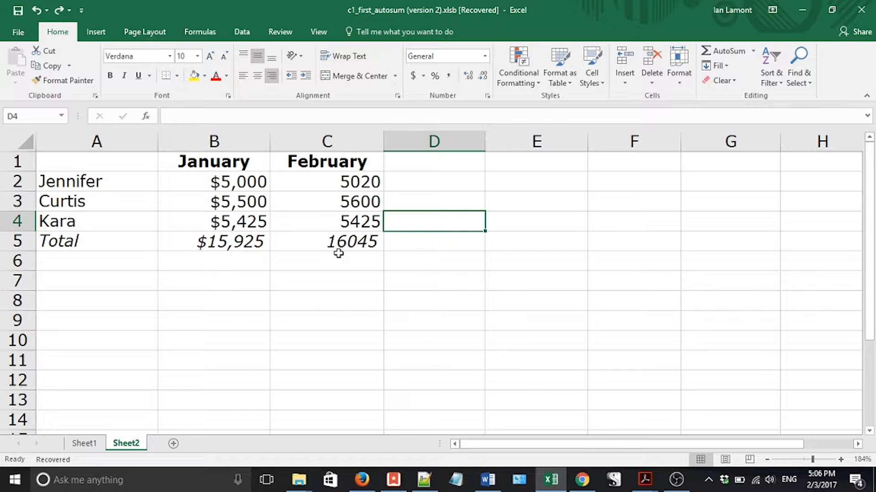
pyautogui.click(337, 215)
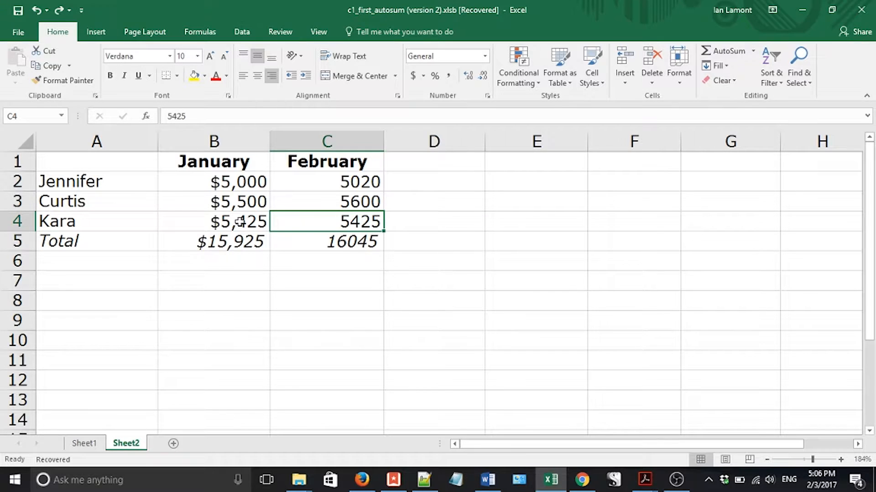
pyautogui.click(239, 222)
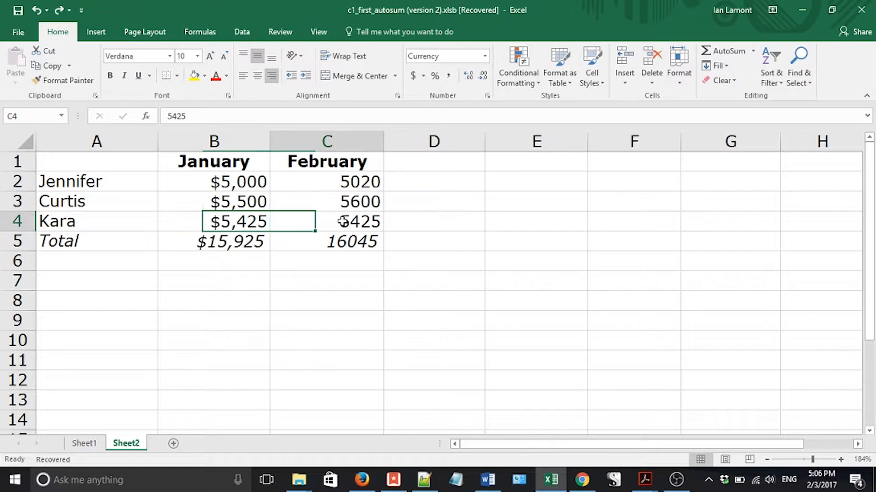
pyautogui.click(343, 222)
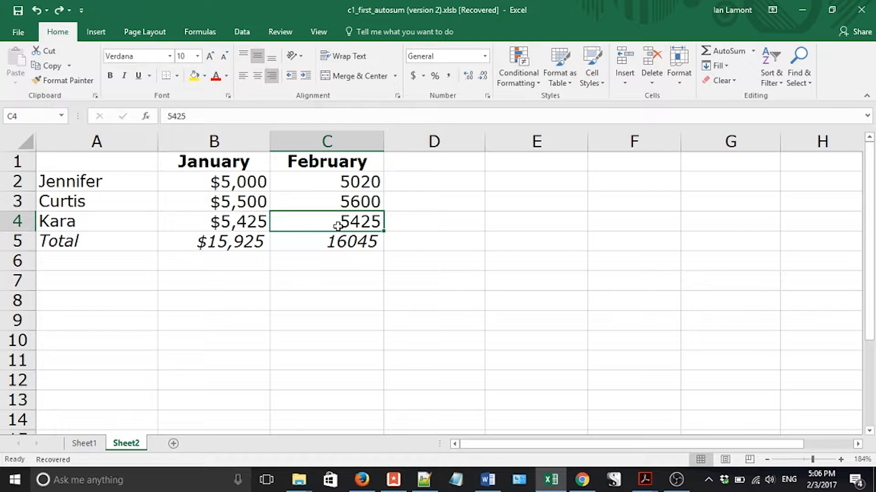
# - Add a dollar sign in front of the number in February cell C2
pyautogui.click(345, 182)
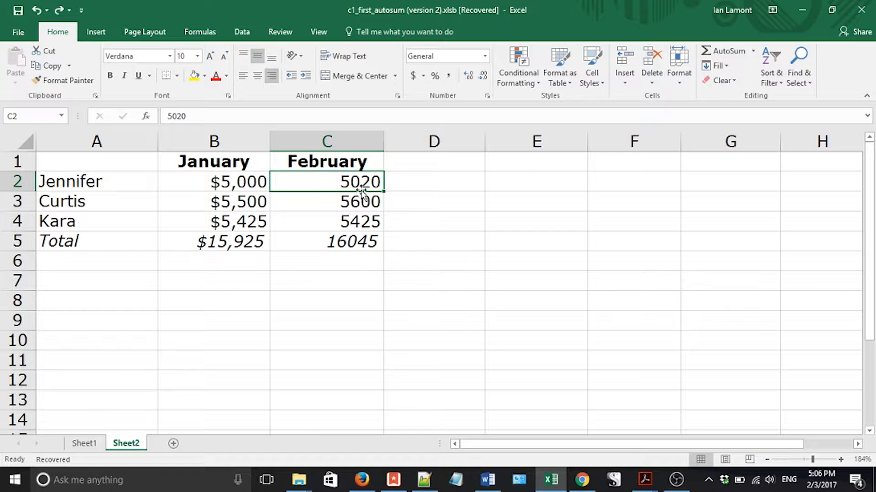
pyautogui.doubleClick(342, 183)
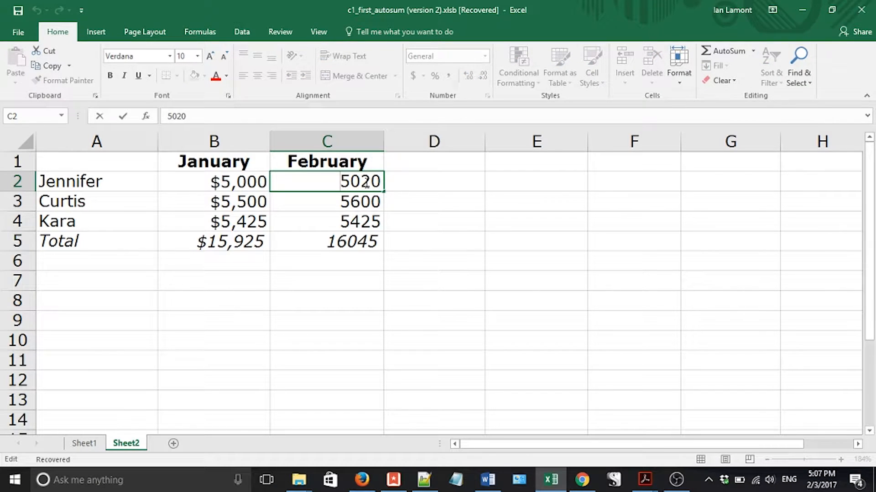
pyautogui.write('$')
pyautogui.press('Return')
pyautogui.click(366, 182)
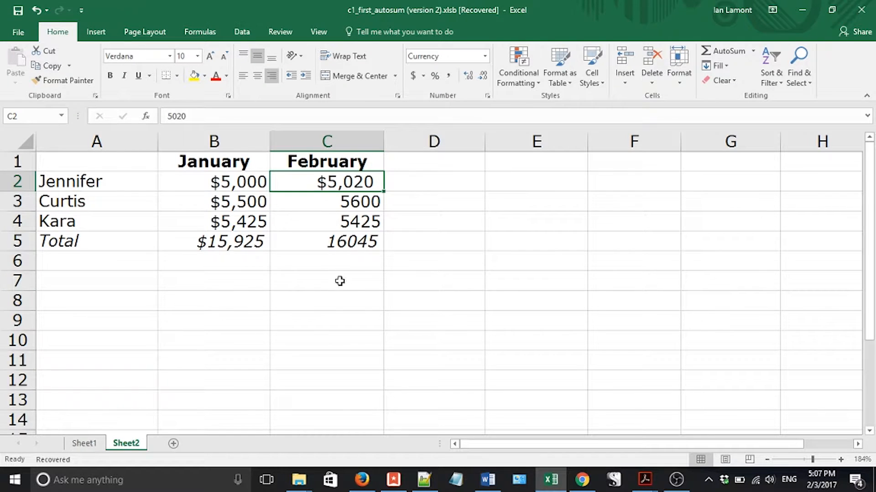
# - Apply the dollar accounting number format with no decimal places to cell C3
pyautogui.click(347, 204)
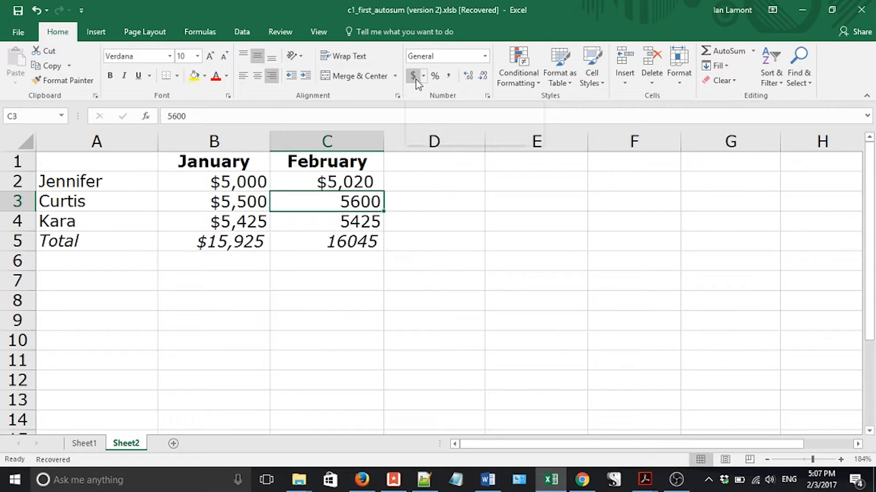
pyautogui.click(413, 76)
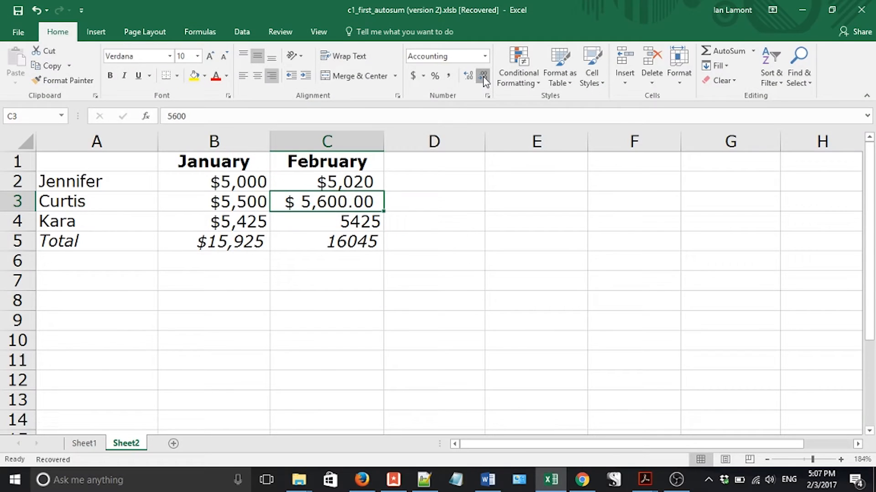
pyautogui.click(455, 238)
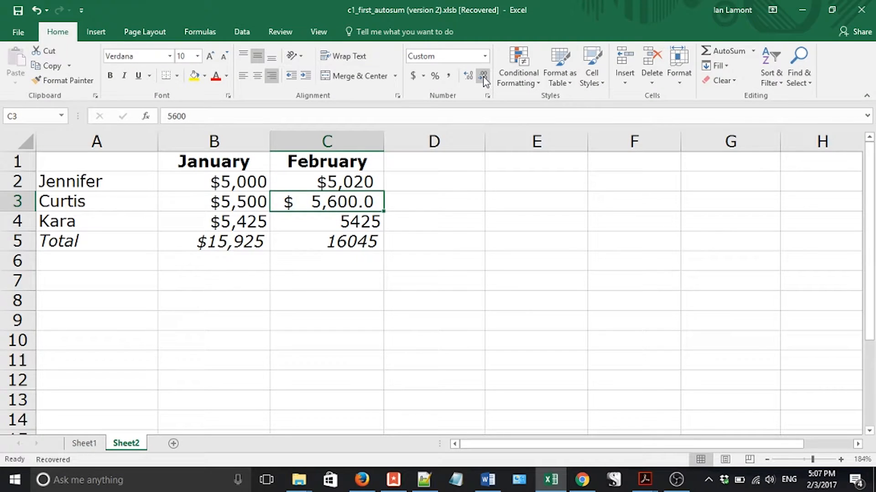
pyautogui.click(484, 80)
pyautogui.click(359, 216)
pyautogui.click(361, 205)
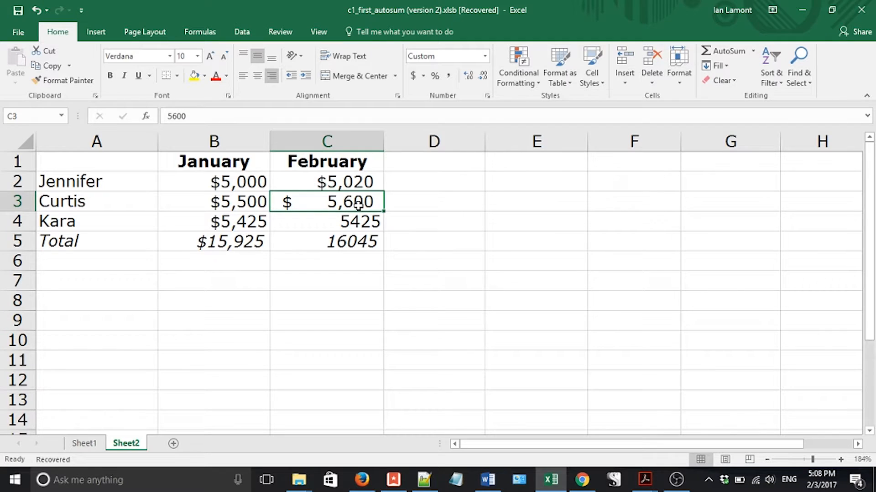
# - Change the number format of cell C3 to Currency with no decimal places
pyautogui.click(485, 56)
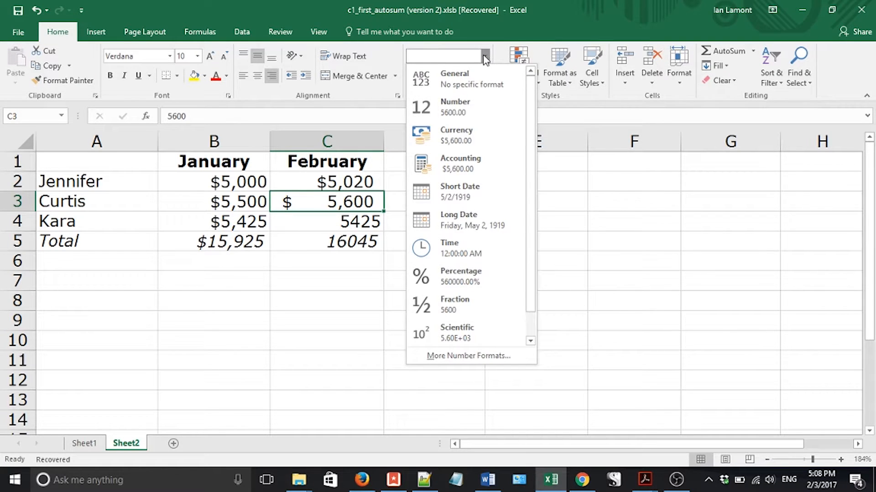
pyautogui.click(458, 132)
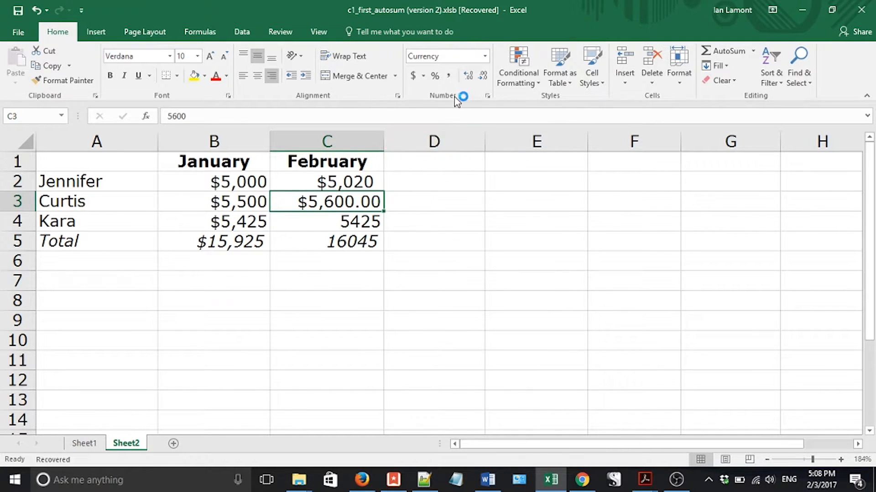
pyautogui.click(484, 77)
pyautogui.click(484, 76)
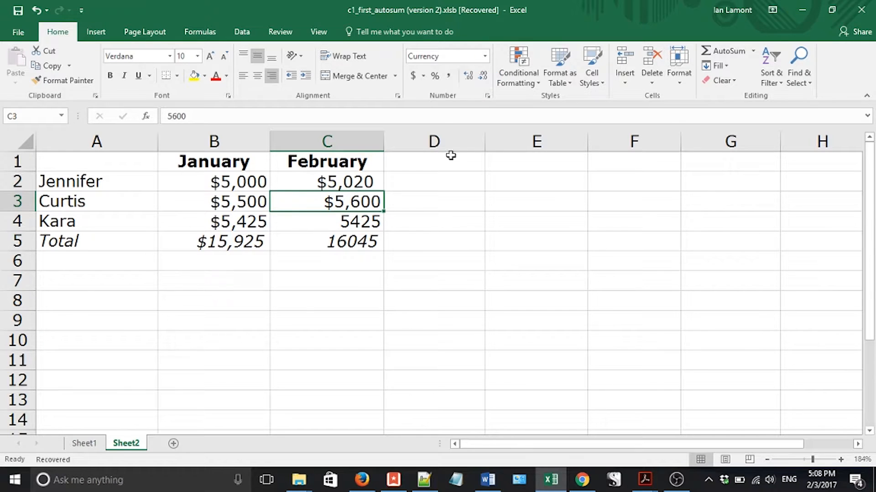
pyautogui.click(441, 202)
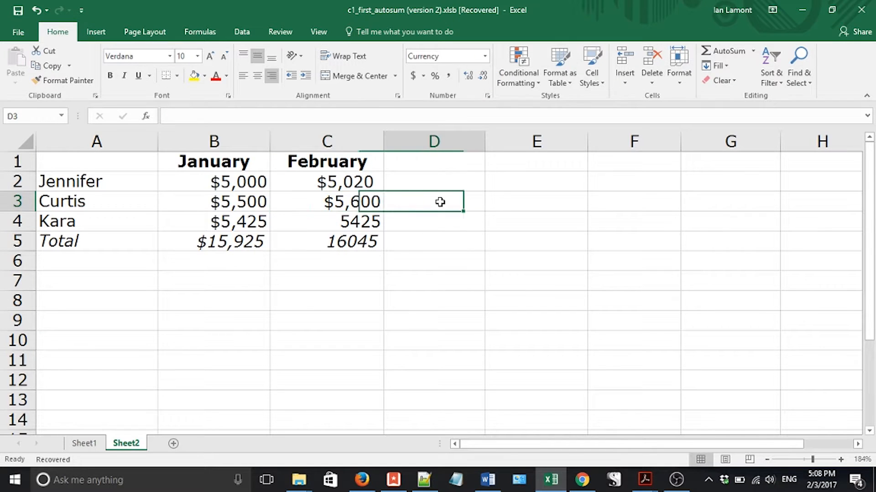
# - Apply the dollar accounting number format with no decimal places to cells C4 and C5
pyautogui.click(356, 223)
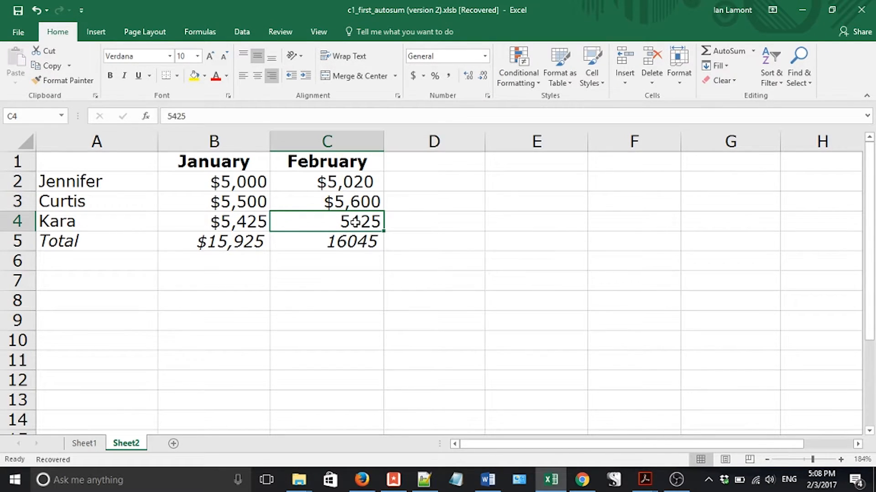
pyautogui.moveTo(356, 222); pyautogui.dragTo(364, 233)
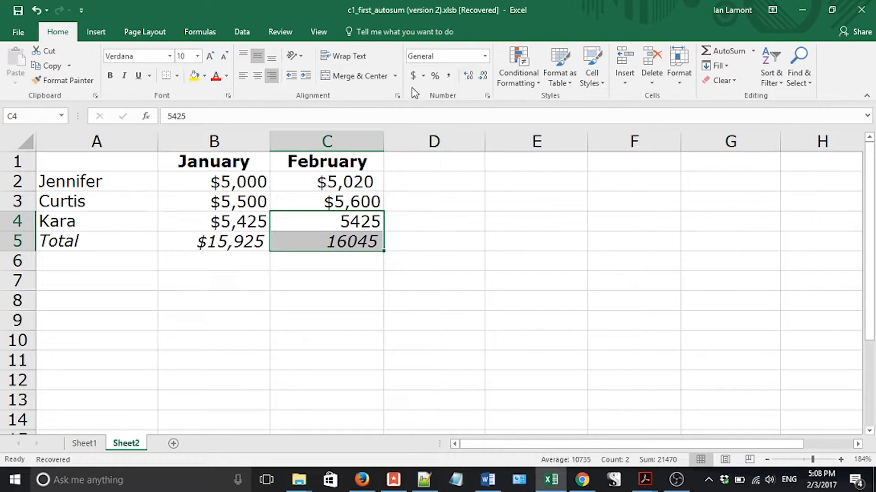
pyautogui.click(413, 76)
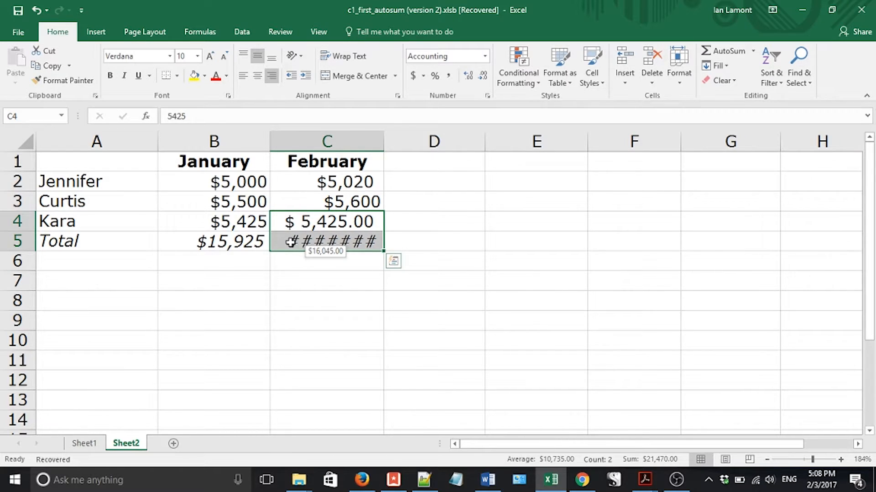
pyautogui.moveTo(384, 137); pyautogui.dragTo(409, 137)
pyautogui.hotkey('ctrl', 'z')
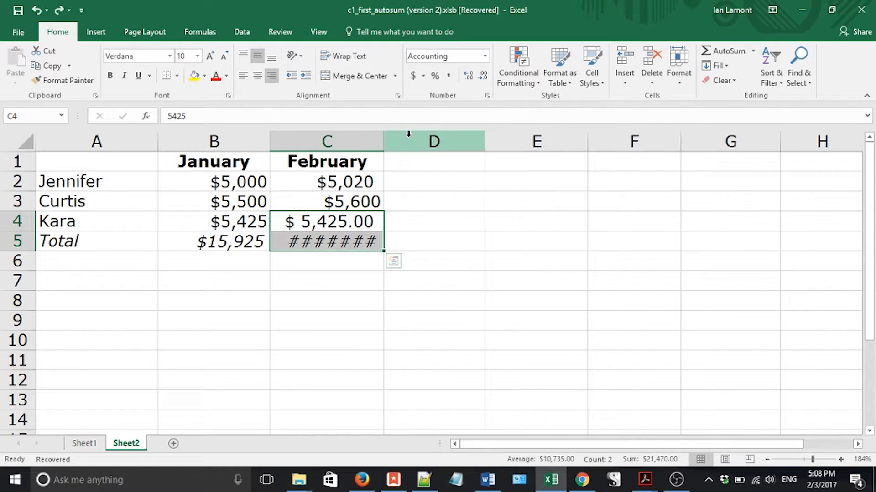
pyautogui.click(483, 76)
pyautogui.click(483, 76)
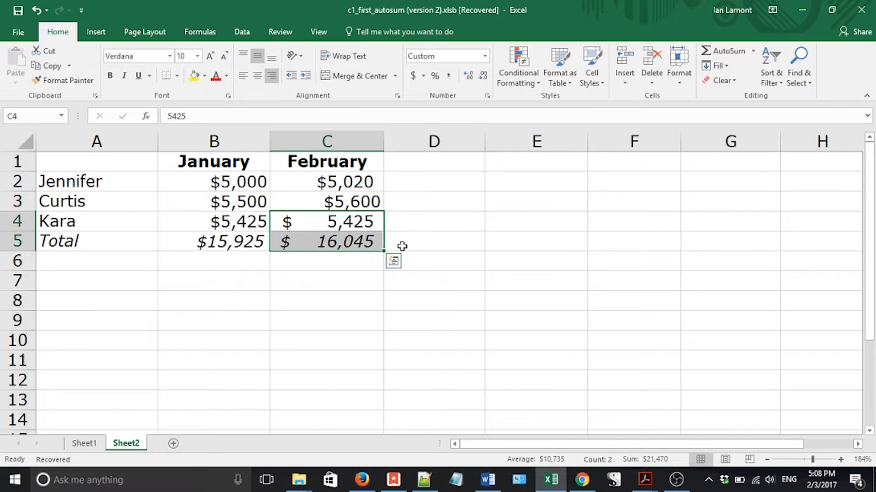
pyautogui.click(433, 240)
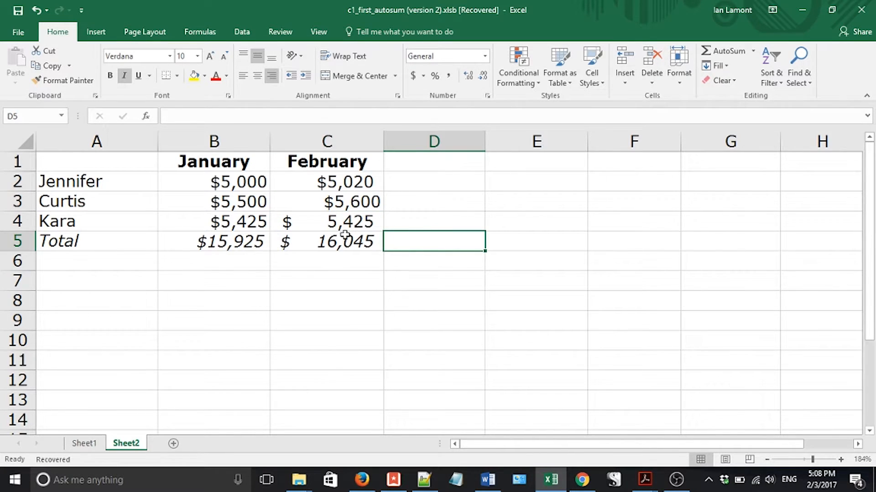
# - Change the number format of cell C4 to Currency with no decimal places
pyautogui.click(338, 222)
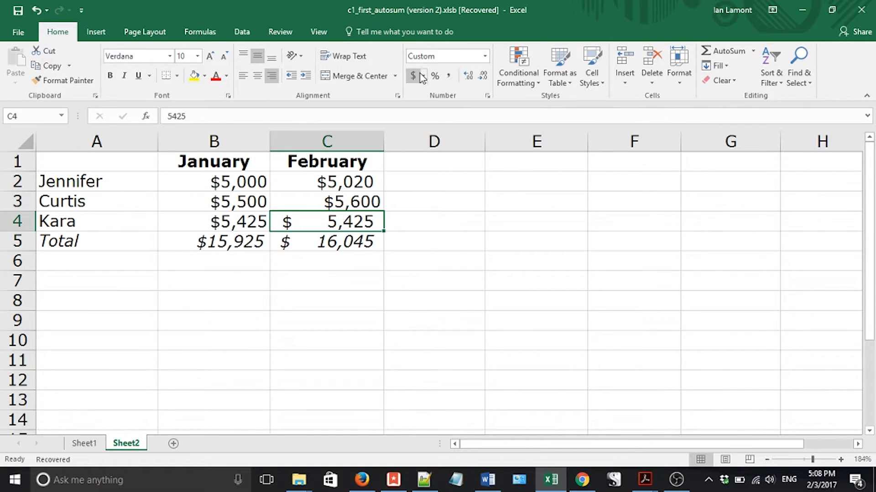
pyautogui.click(485, 57)
pyautogui.click(459, 144)
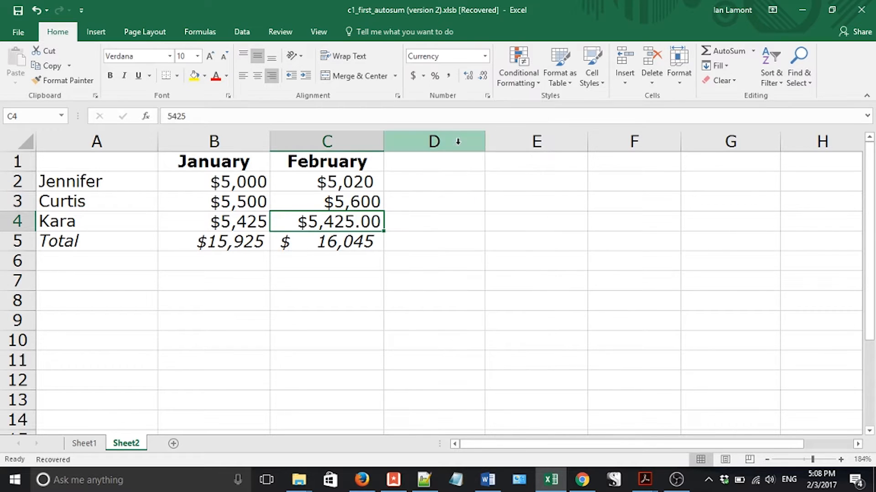
pyautogui.click(483, 75)
pyautogui.click(482, 76)
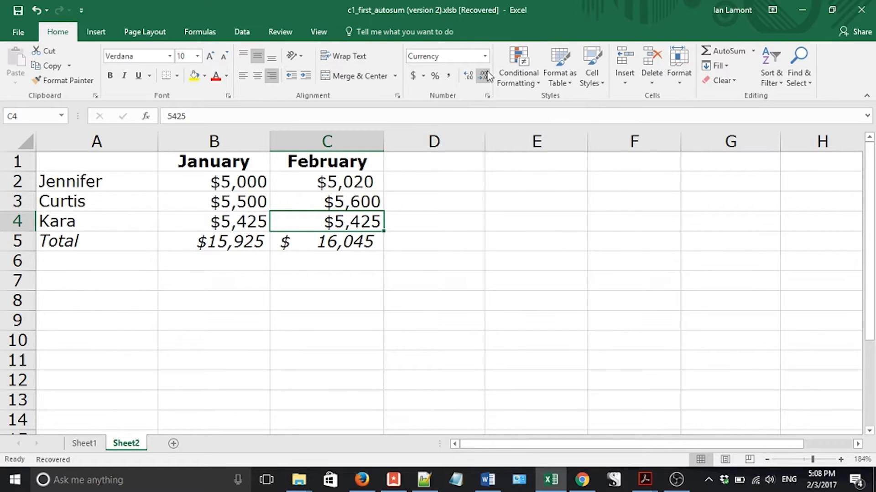
pyautogui.click(414, 225)
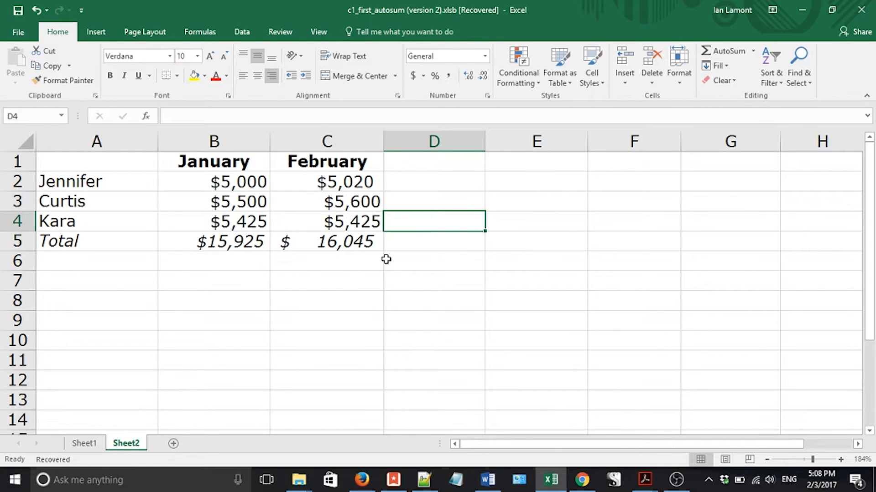
# - Format the January and February amounts in B2:C4 with the £ English (United Kingdom) accounting format
pyautogui.click(216, 183)
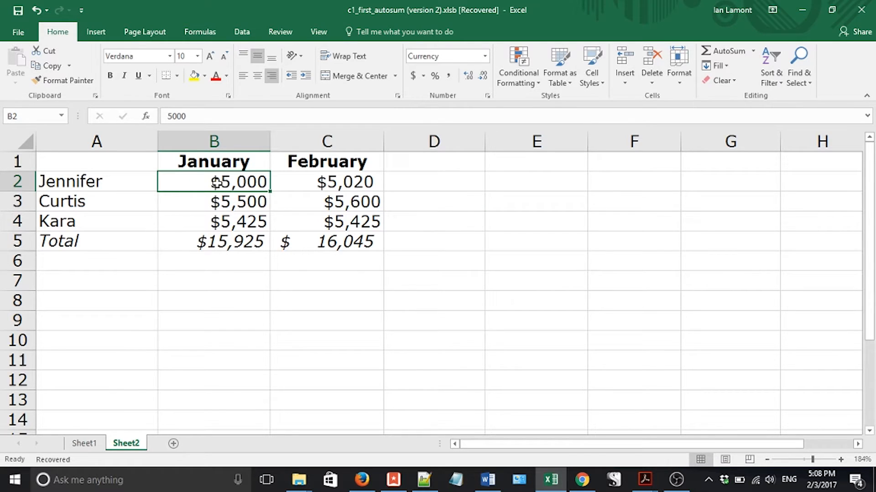
pyautogui.hotkey('shift', 'Right')
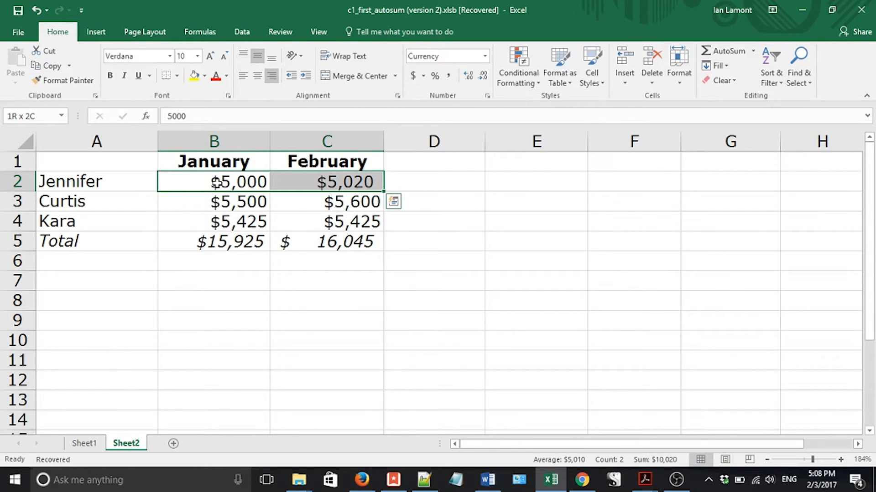
pyautogui.hotkey('shift', 'Down')
pyautogui.hotkey('shift', 'Down')
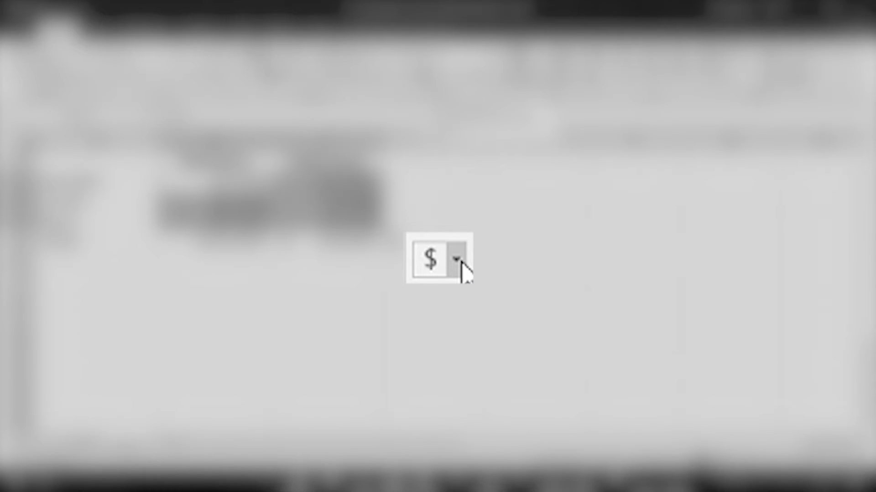
pyautogui.click(428, 77)
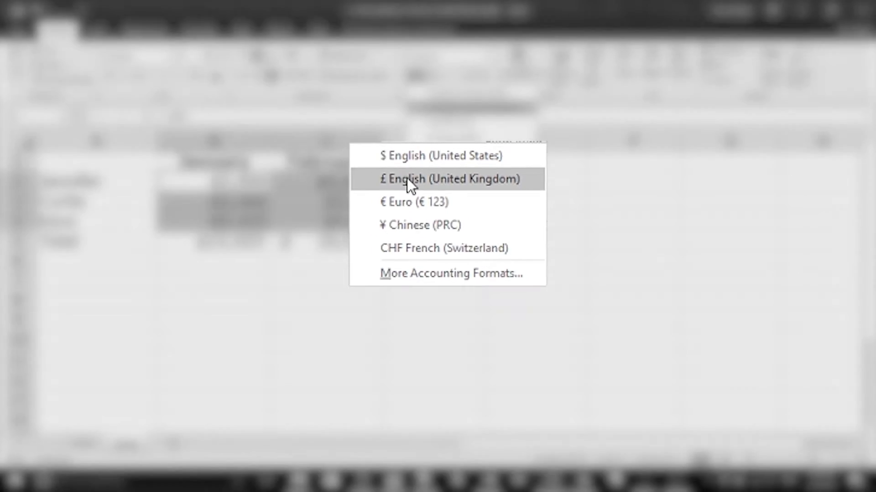
pyautogui.click(407, 179)
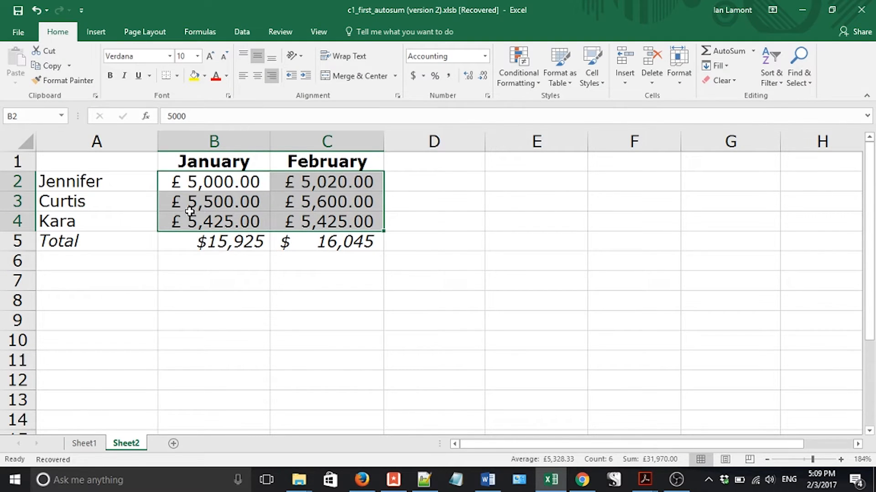
# - Replace the January total formula in cell B5 with =SUM(B2:B4)
pyautogui.click(189, 250)
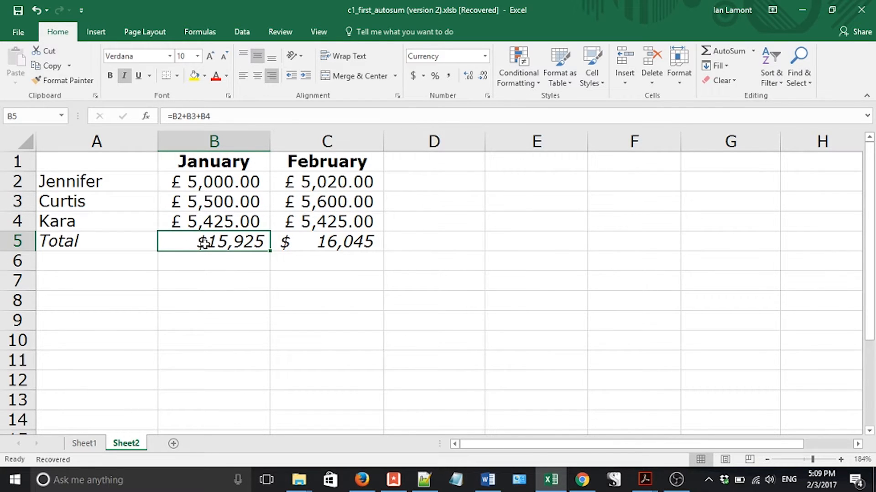
pyautogui.hotkey('shift', 'Right')
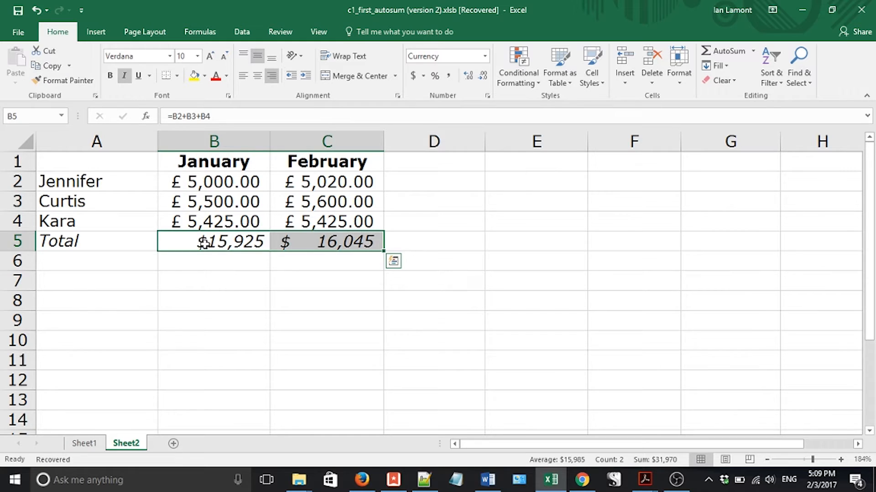
pyautogui.doubleClick(206, 244)
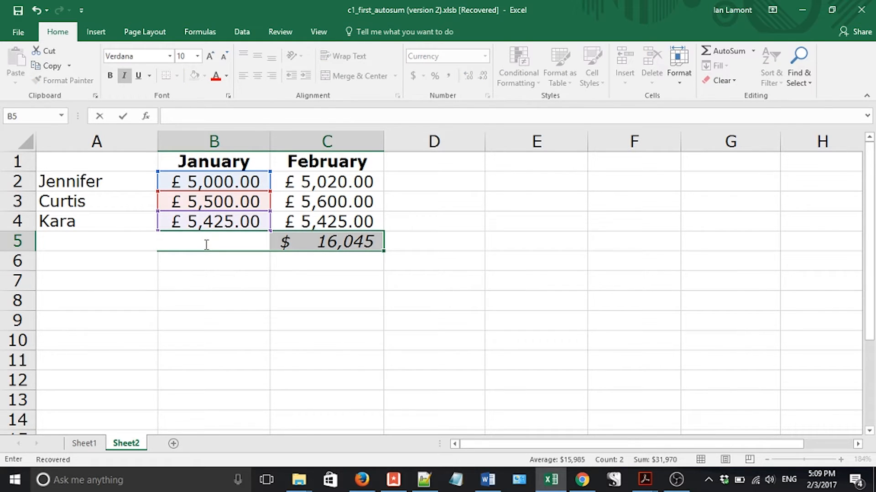
pyautogui.press('Escape')
pyautogui.click(213, 181)
pyautogui.hotkey('shift', 'Down')
pyautogui.hotkey('shift', 'Down')
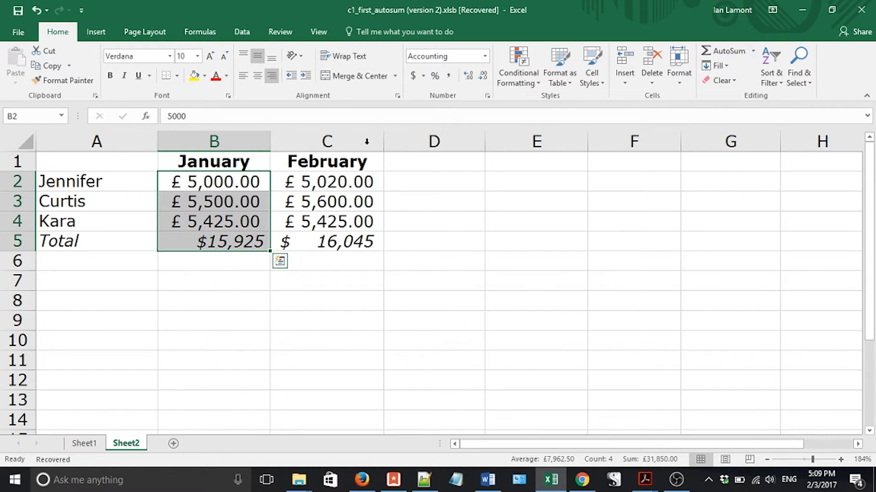
# - Format the January total in cell B5 with the £ English (United Kingdom) accounting format and no decimal places
pyautogui.click(217, 242)
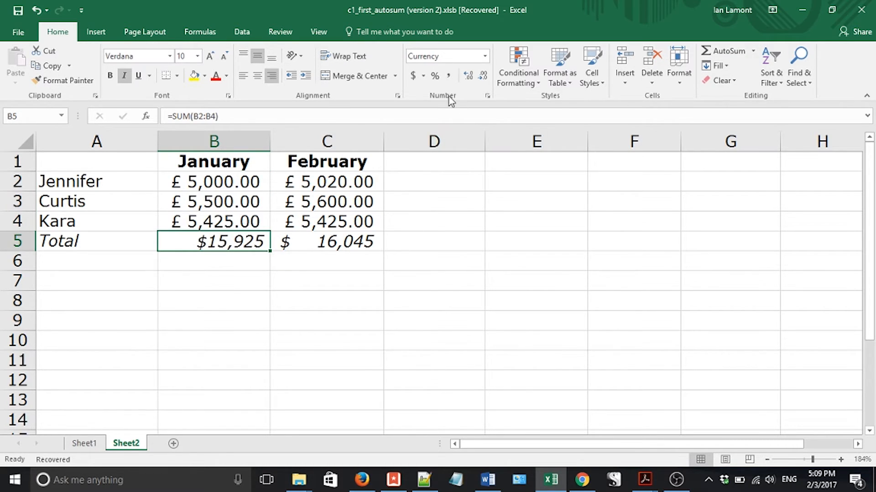
pyautogui.click(425, 76)
pyautogui.click(439, 92)
pyautogui.click(484, 77)
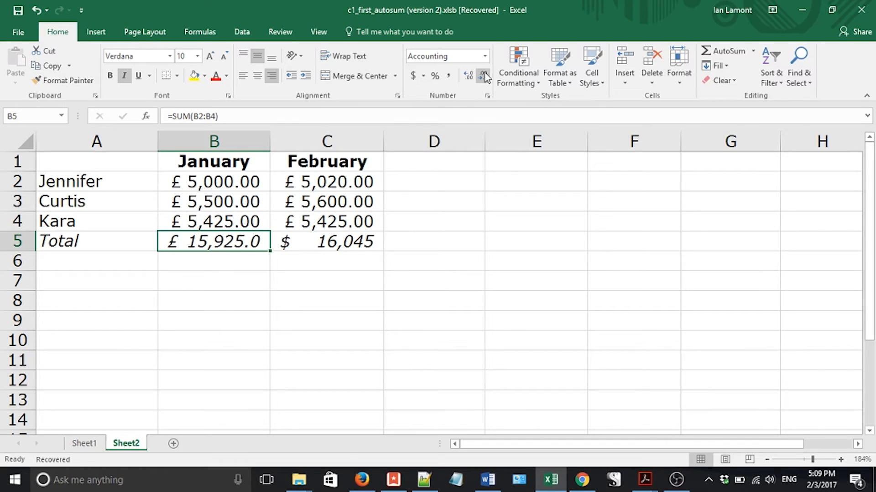
pyautogui.click(484, 77)
# - Apply the £ English (United Kingdom) accounting format with no decimal places to the February total in cell C5
pyautogui.click(332, 241)
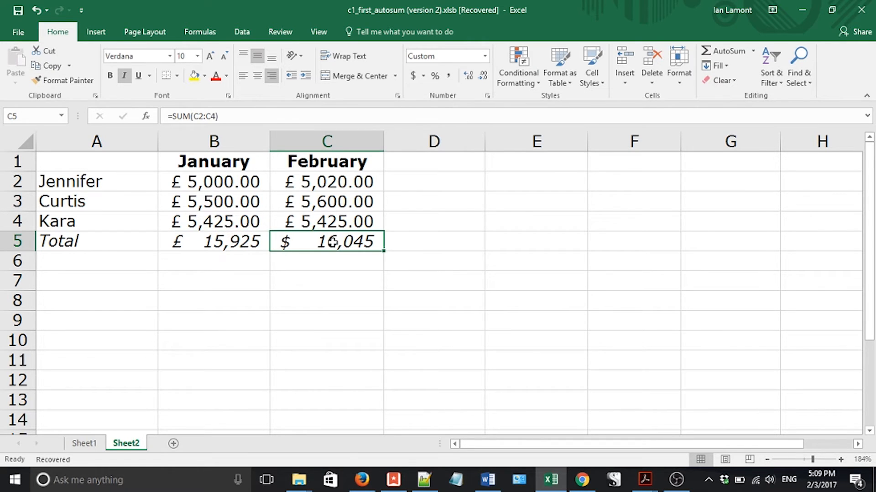
pyautogui.click(423, 76)
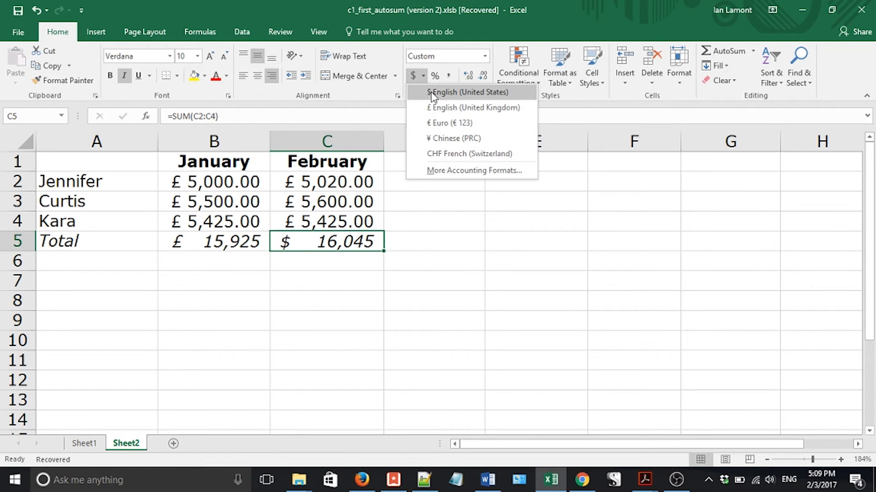
pyautogui.click(440, 107)
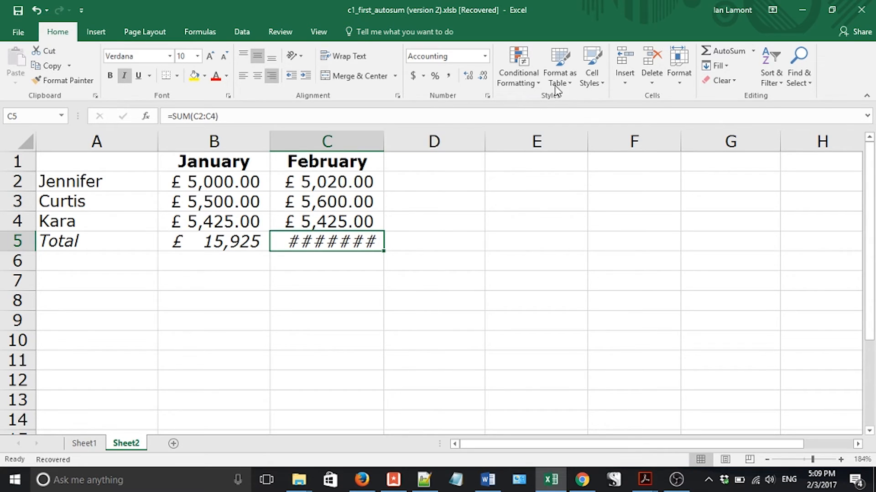
pyautogui.click(483, 75)
pyautogui.click(483, 76)
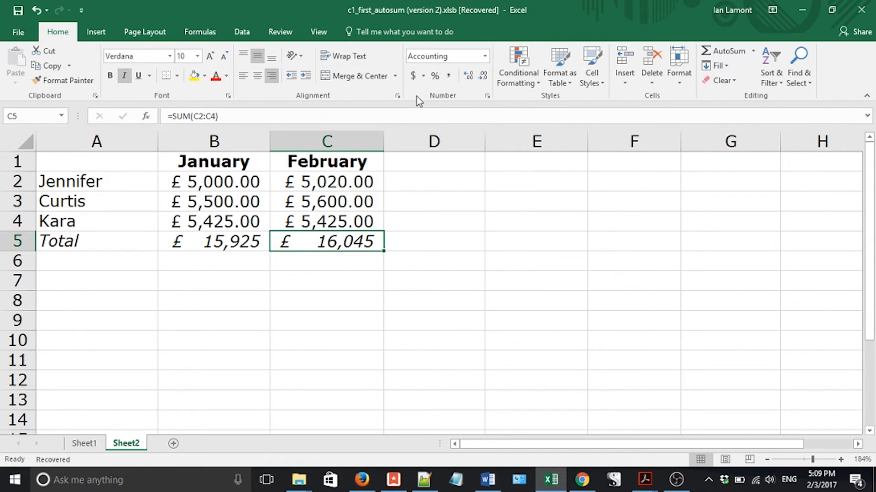
pyautogui.click(423, 76)
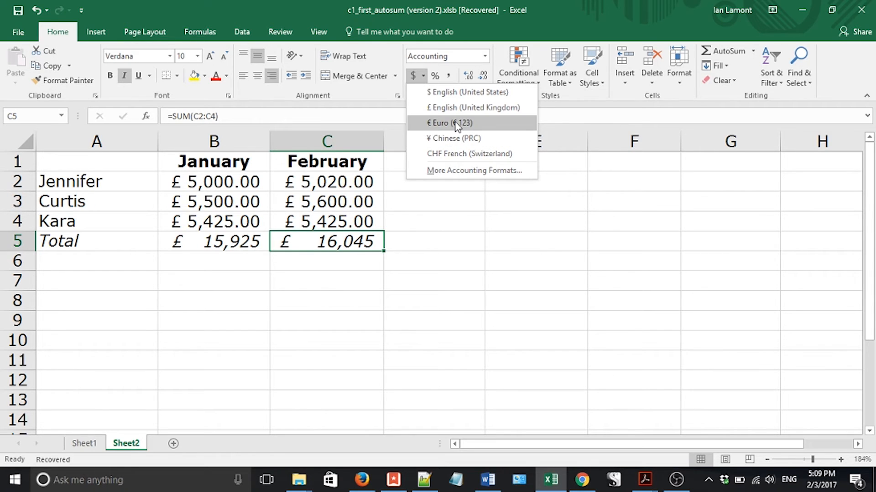
pyautogui.click(397, 247)
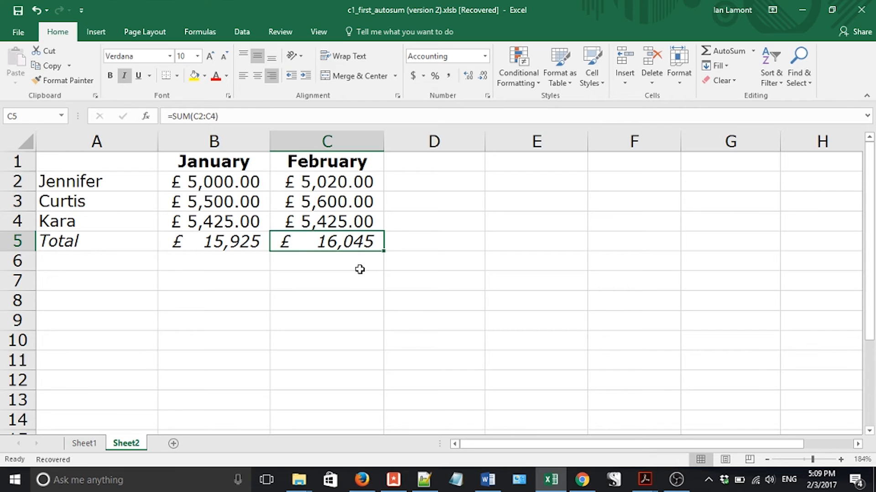